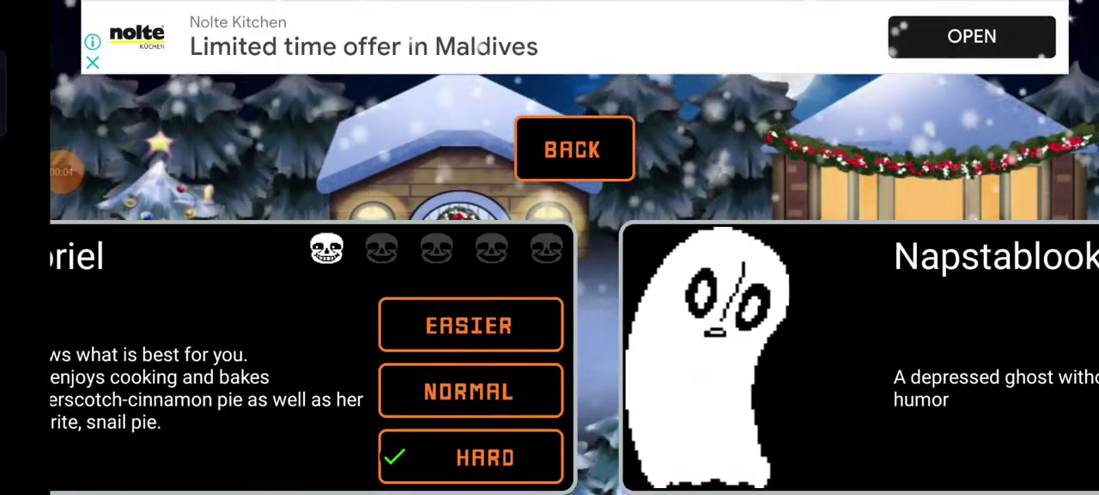
# Step: Swipe the boss carousel so Napstablook's card is centered
pyautogui.moveTo(773, 361); pyautogui.dragTo(344, 361)
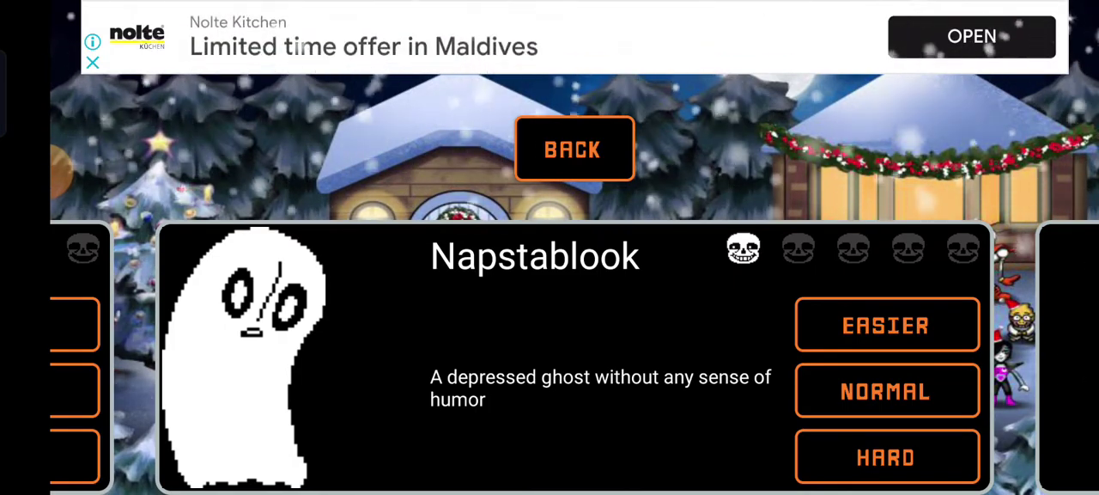
# Step: Start the Hard Napstablook battle and land the first strike
pyautogui.click(885, 392)
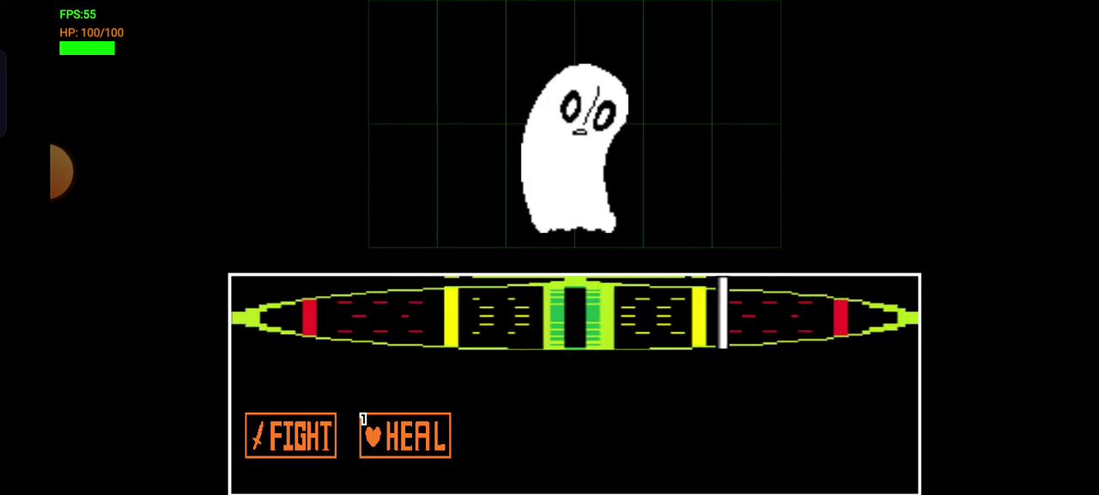
pyautogui.click(291, 435)
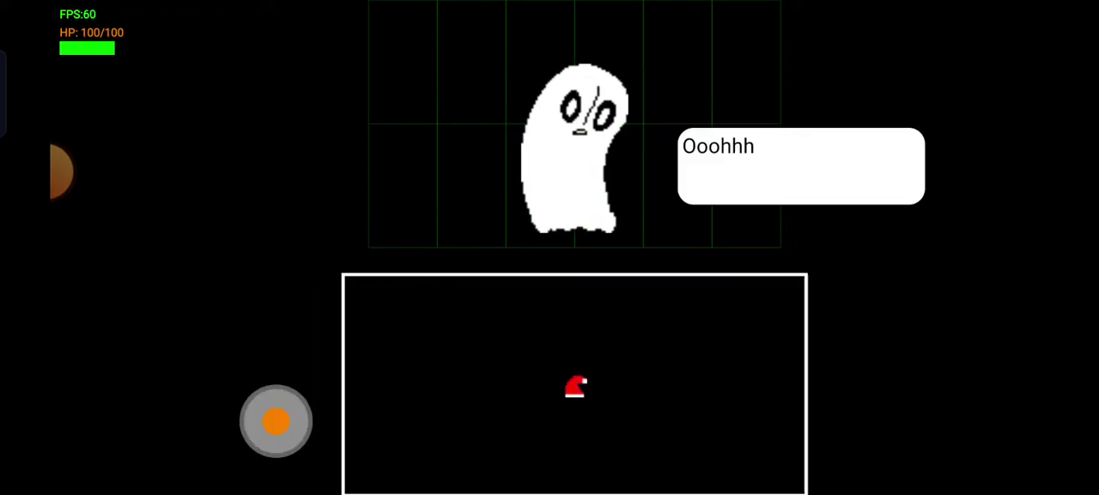
pyautogui.moveTo(161, 151); pyautogui.dragTo(255, 45)
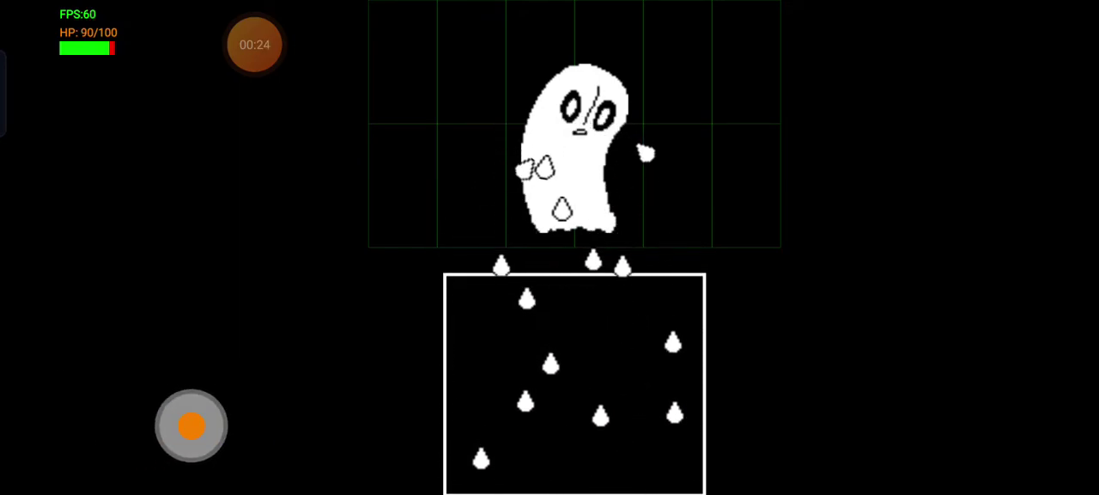
# Step: Dodge the falling tears and land two more strikes, dropping to 50 HP
pyautogui.moveTo(163, 425)
pyautogui.mouseDown()
pyautogui.moveTo(215, 425)
pyautogui.moveTo(137, 416)
pyautogui.moveTo(178, 383)
pyautogui.moveTo(184, 451)
pyautogui.moveTo(137, 410)
pyautogui.moveTo(89, 414)
pyautogui.mouseUp()
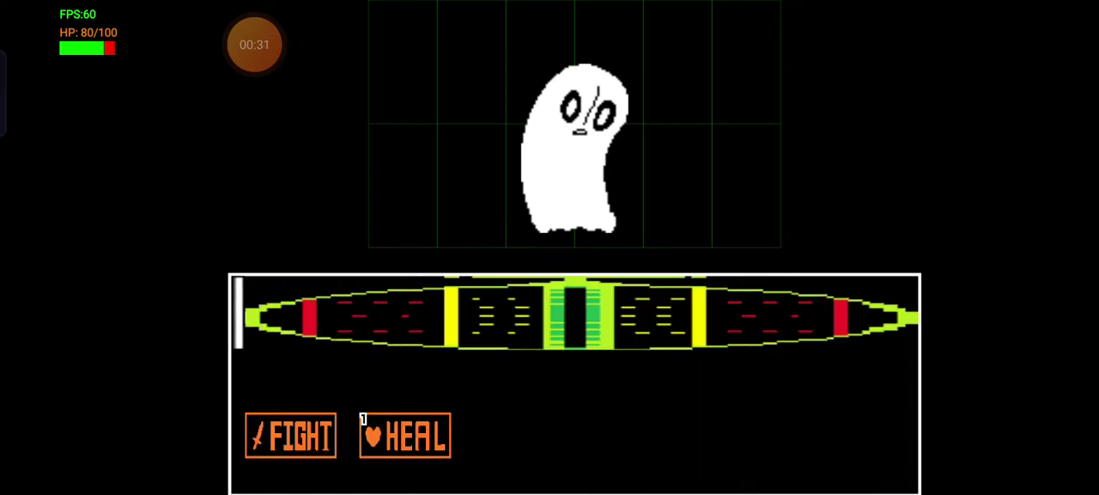
pyautogui.click(290, 435)
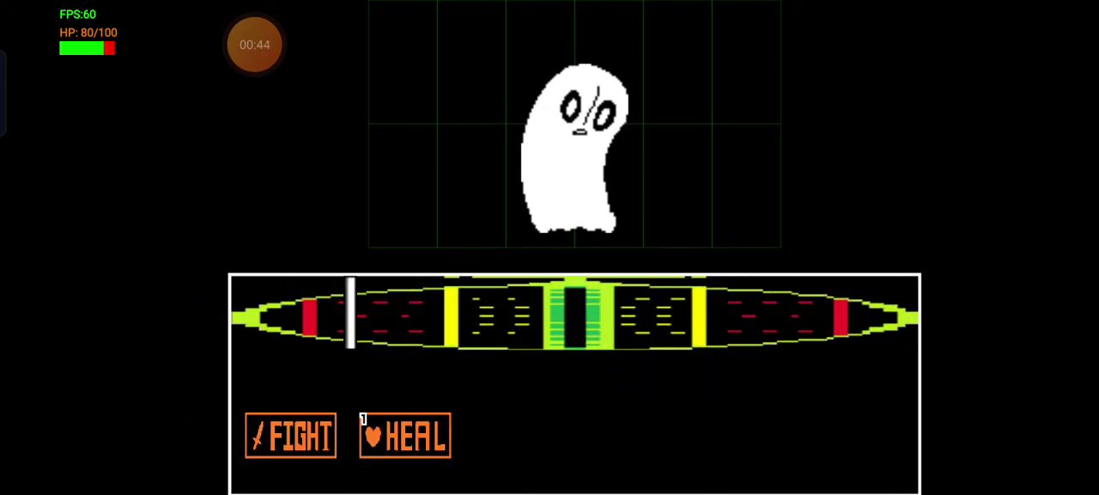
pyautogui.click(290, 434)
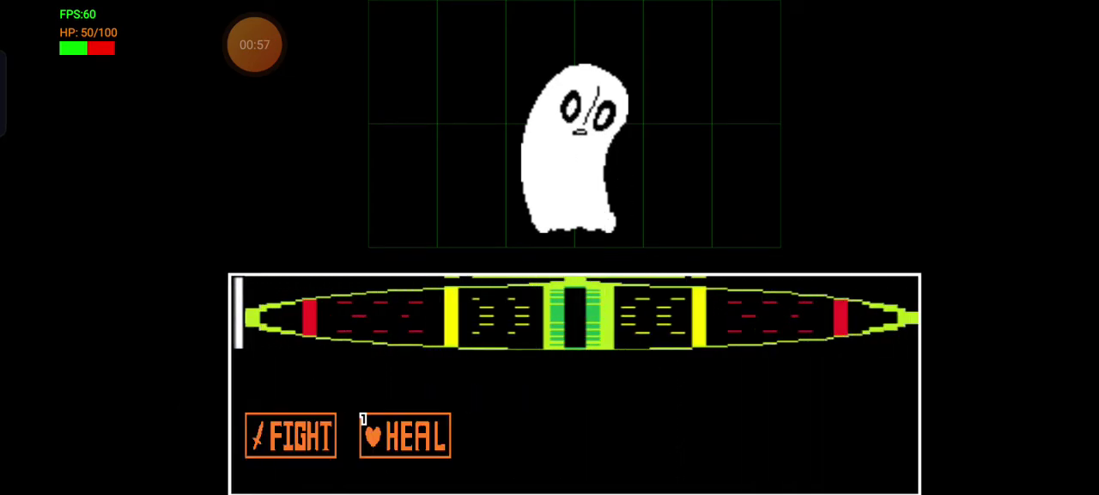
# Step: Heal to full HP and dodge the tears spreading into the box
pyautogui.click(405, 436)
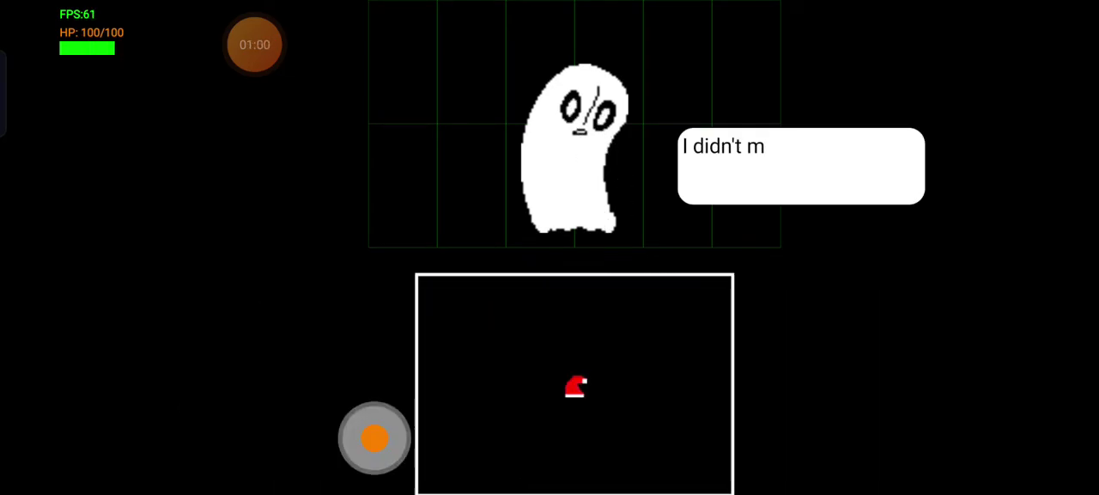
pyautogui.click(965, 221)
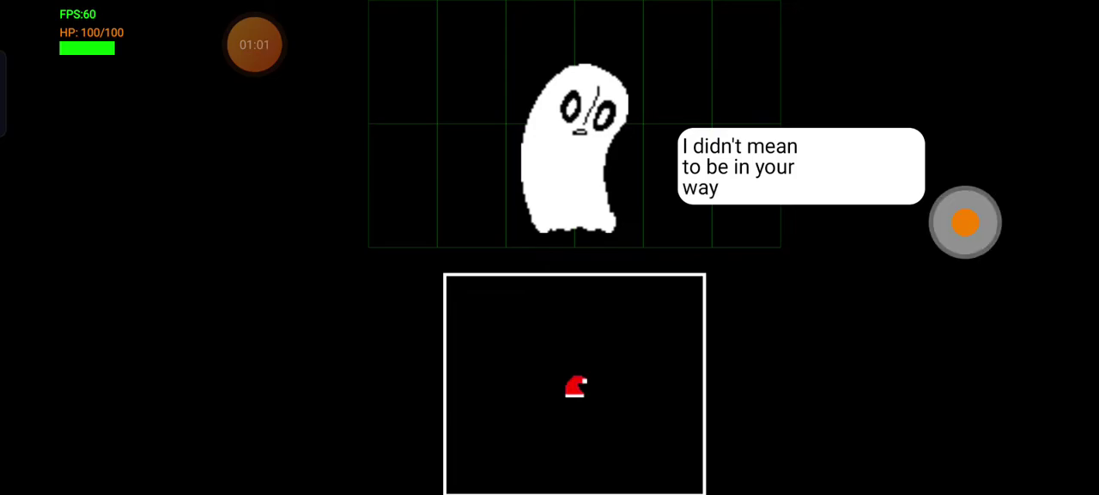
pyautogui.moveTo(161, 386); pyautogui.dragTo(142, 419)
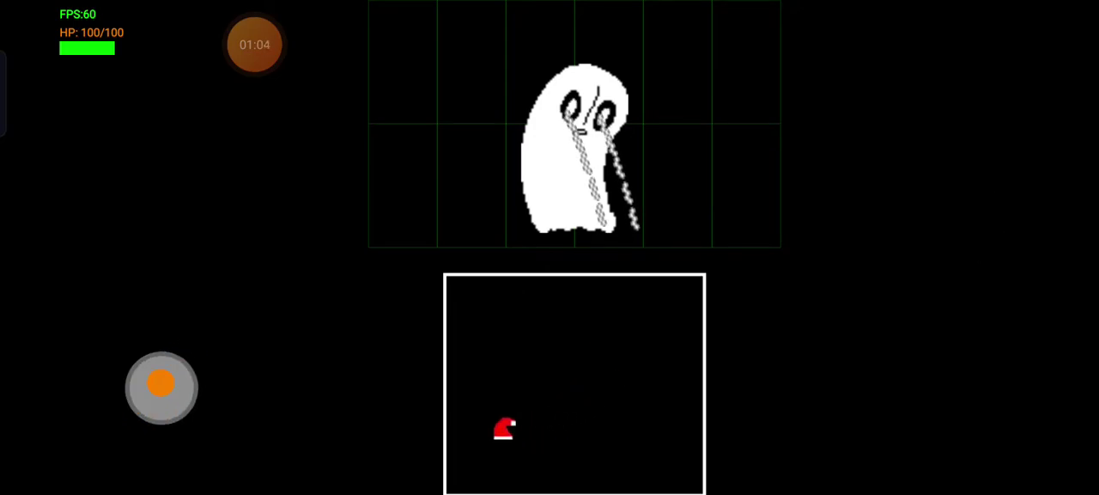
pyautogui.moveTo(162, 387)
pyautogui.mouseDown()
pyautogui.moveTo(132, 293)
pyautogui.moveTo(129, 400)
pyautogui.moveTo(269, 413)
pyautogui.mouseUp()
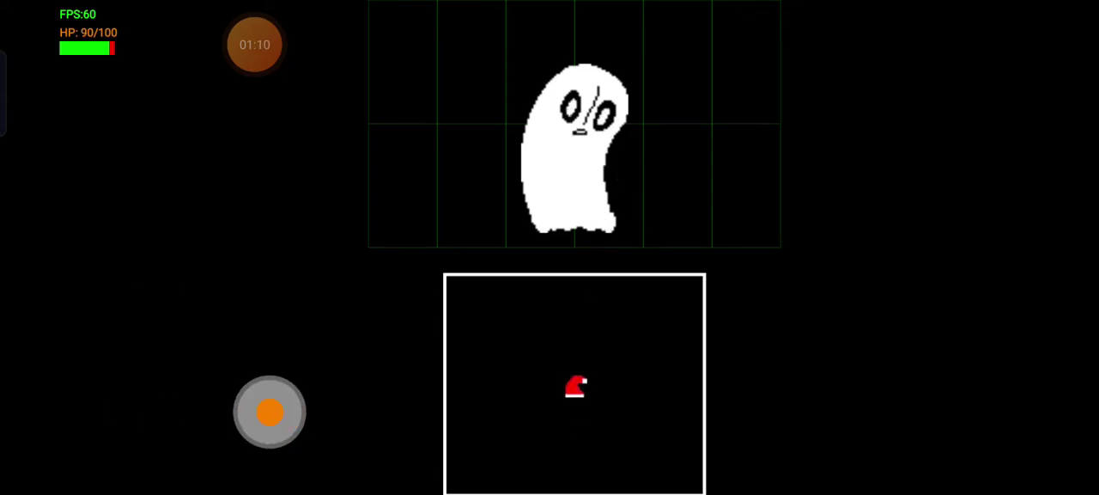
# Step: Hit Napstablook for 380 damage and dodge the hat routine, ending at 90 HP
pyautogui.click(292, 433)
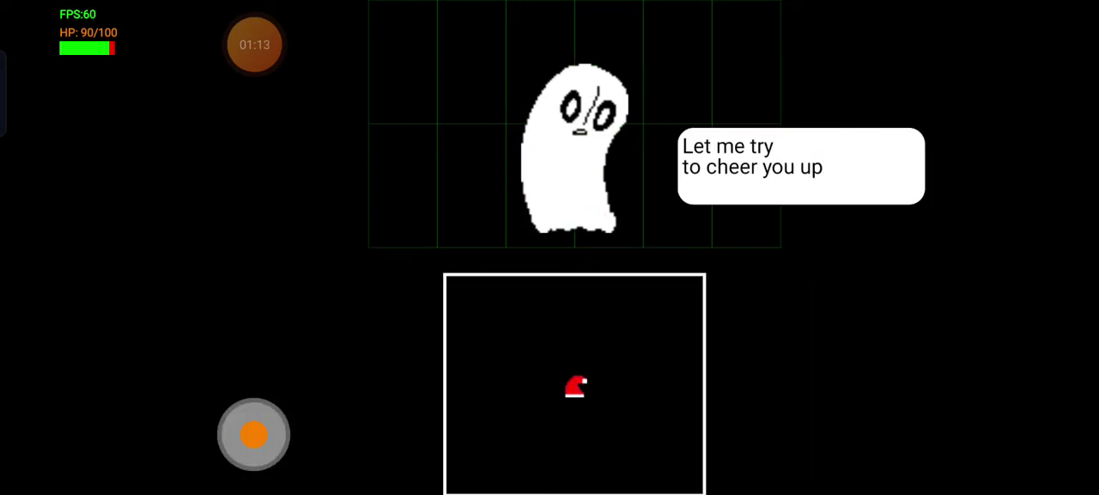
pyautogui.click(165, 412)
pyautogui.moveTo(165, 412); pyautogui.dragTo(229, 404)
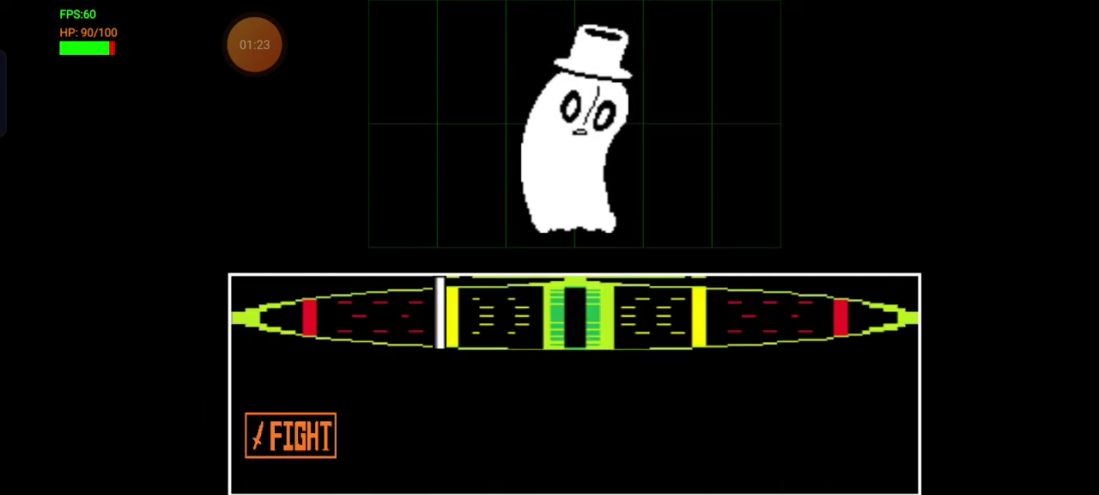
# Step: Stop the attack bar with Z, then dodge the tear streams, dropping to 40 HP
pyautogui.press('z')
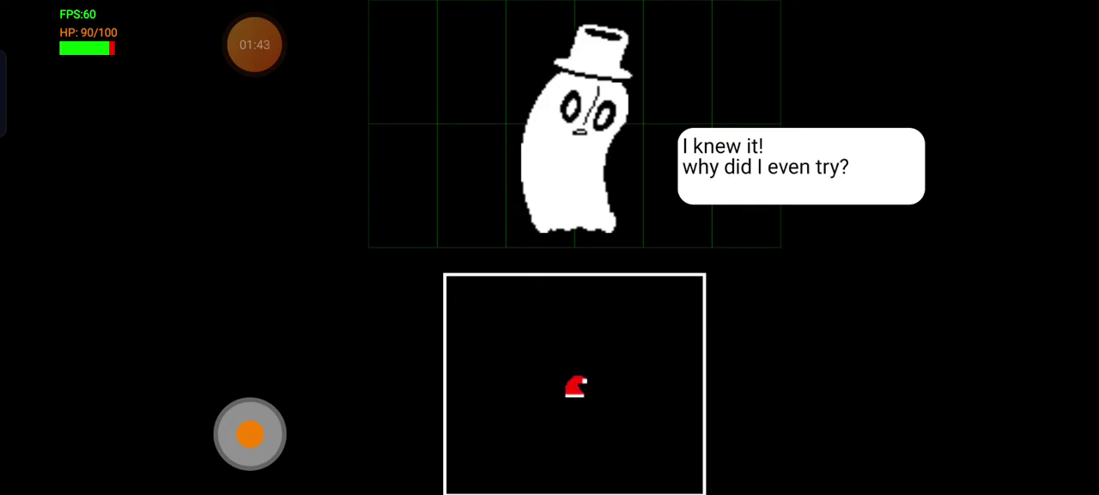
pyautogui.moveTo(164, 423)
pyautogui.mouseDown()
pyautogui.moveTo(133, 434)
pyautogui.moveTo(222, 375)
pyautogui.moveTo(255, 384)
pyautogui.mouseUp()
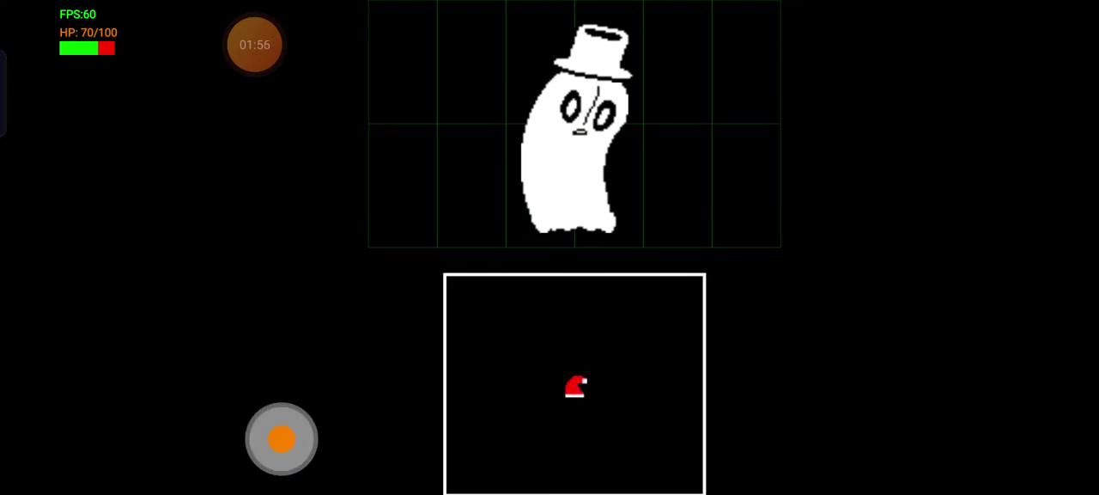
pyautogui.moveTo(281, 438); pyautogui.dragTo(232, 426)
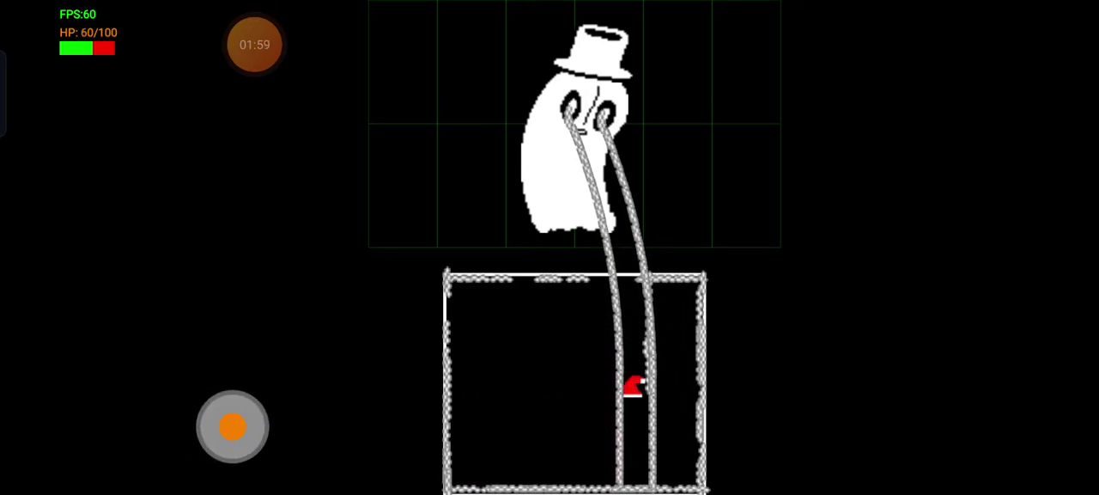
pyautogui.moveTo(232, 426)
pyautogui.mouseDown()
pyautogui.moveTo(109, 413)
pyautogui.moveTo(95, 429)
pyautogui.mouseUp()
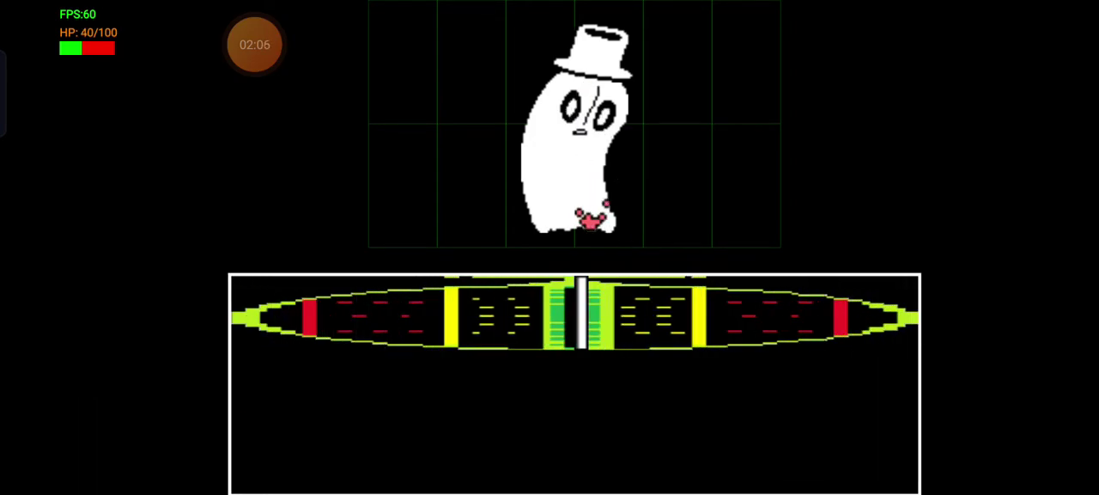
# Step: Strike Napstablook, then dodge the bullet attack while holding 40 HP
pyautogui.click(580, 313)
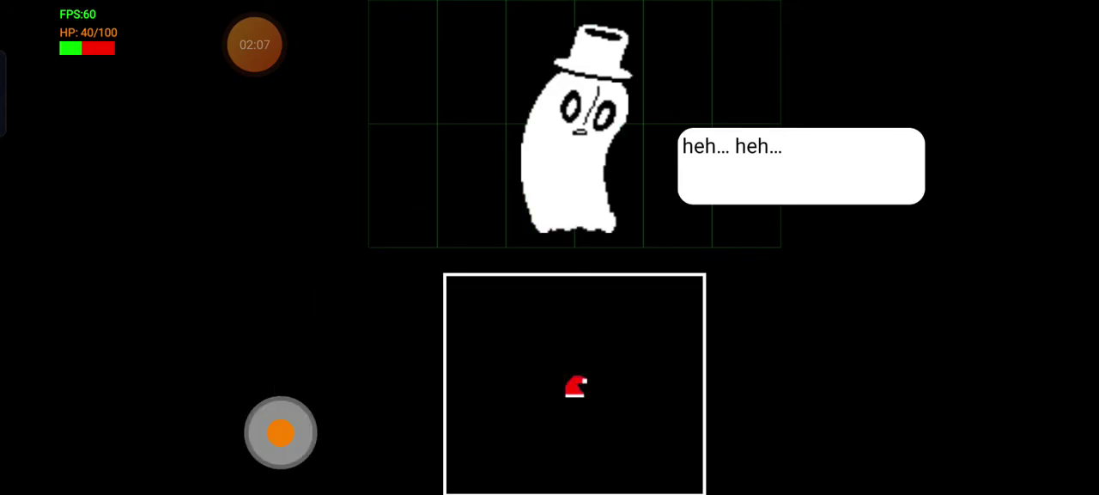
pyautogui.moveTo(280, 432)
pyautogui.mouseDown()
pyautogui.moveTo(120, 424)
pyautogui.moveTo(113, 442)
pyautogui.mouseUp()
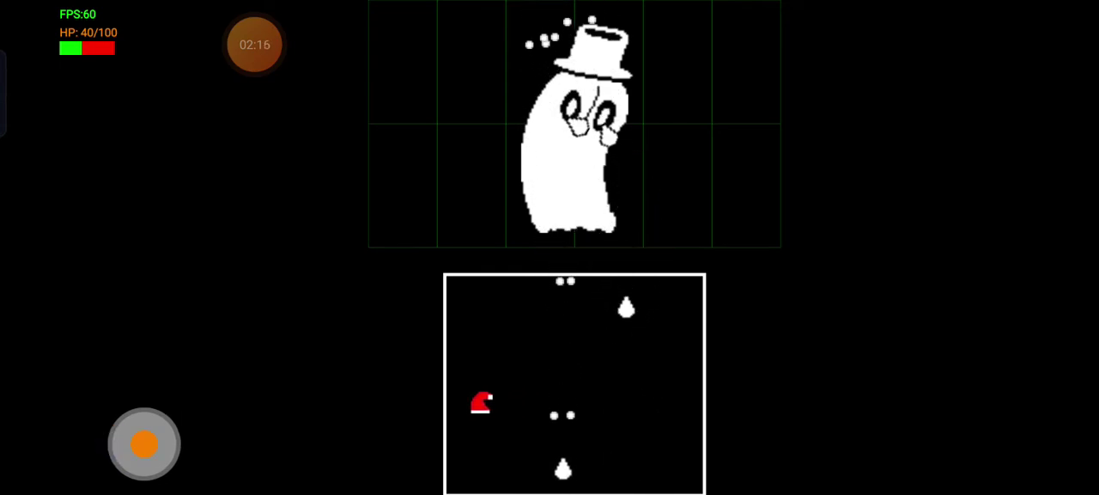
pyautogui.moveTo(144, 443); pyautogui.dragTo(161, 424)
pyautogui.moveTo(150, 393); pyautogui.dragTo(169, 460)
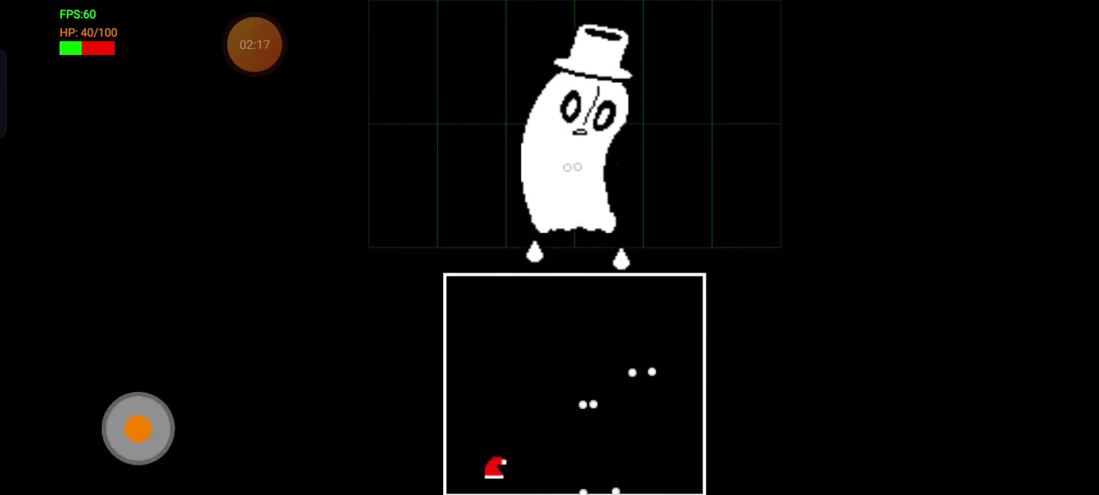
pyautogui.moveTo(138, 427)
pyautogui.mouseDown()
pyautogui.moveTo(93, 394)
pyautogui.moveTo(133, 428)
pyautogui.moveTo(75, 419)
pyautogui.mouseUp()
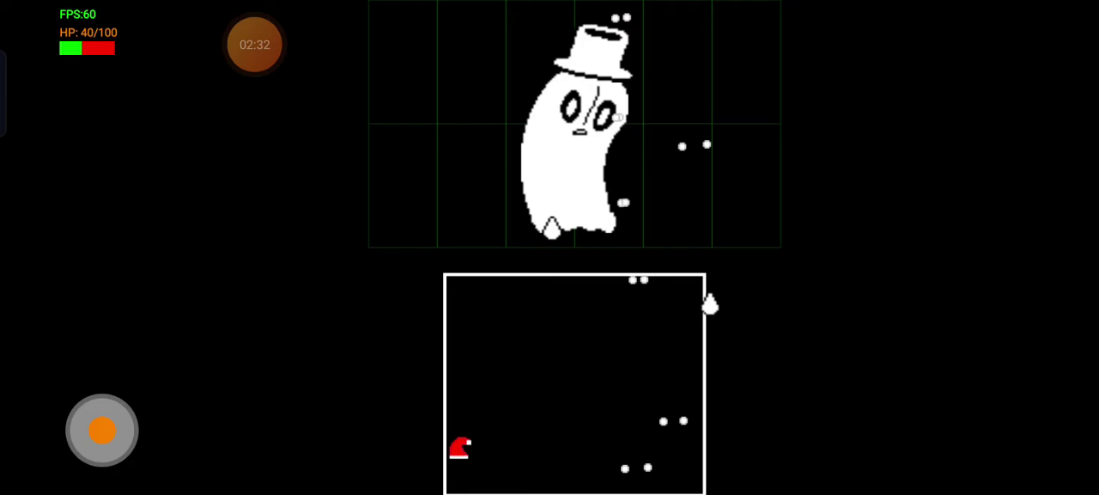
pyautogui.moveTo(101, 430); pyautogui.dragTo(88, 385)
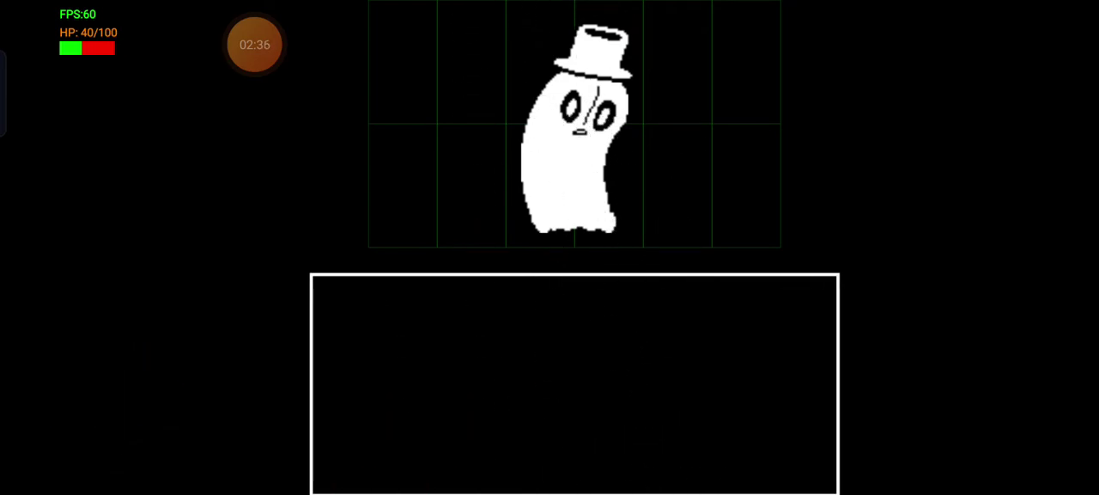
# Step: Land a 391-damage hit, skip the apology line, and dodge the tears at 40 HP
pyautogui.click(290, 435)
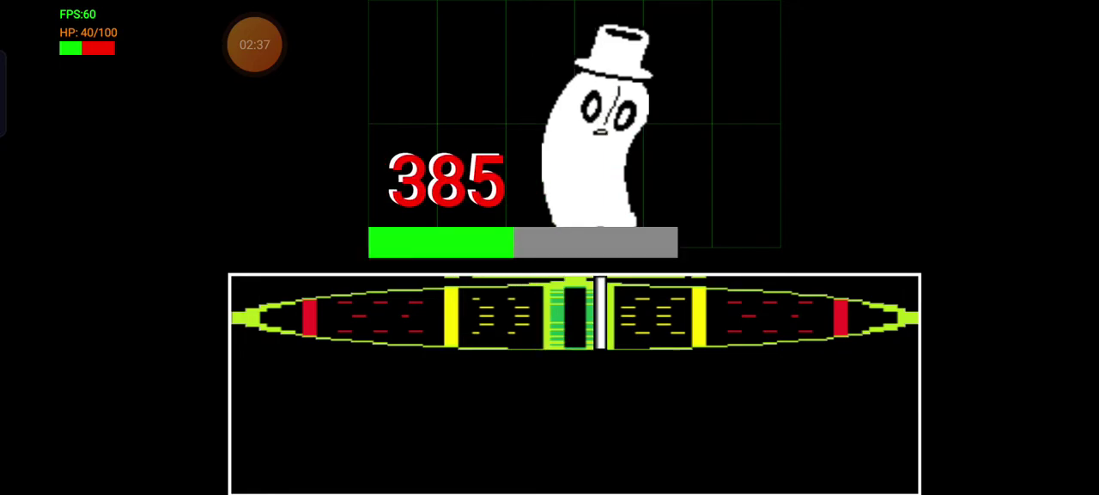
pyautogui.click(149, 378)
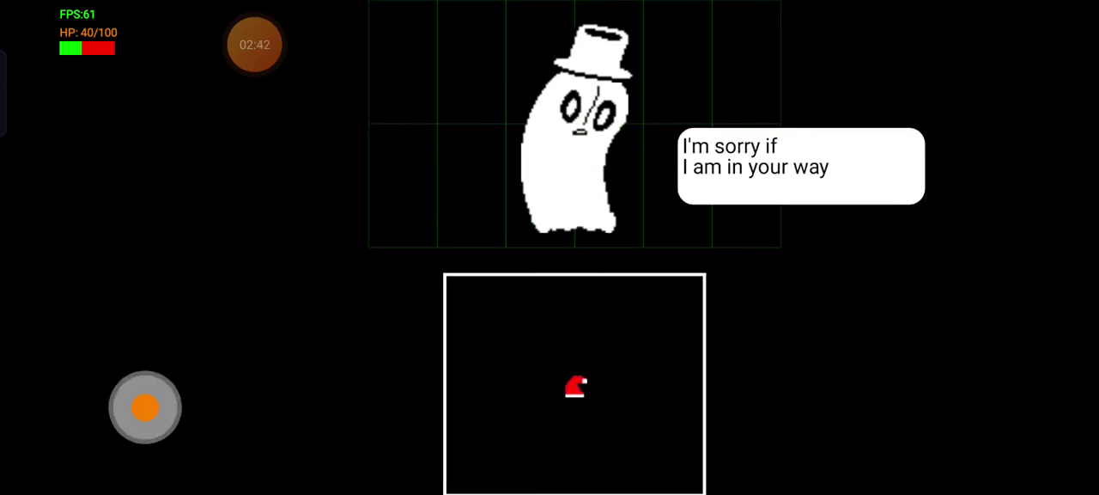
pyautogui.moveTo(112, 373); pyautogui.dragTo(142, 393)
pyautogui.click(208, 419)
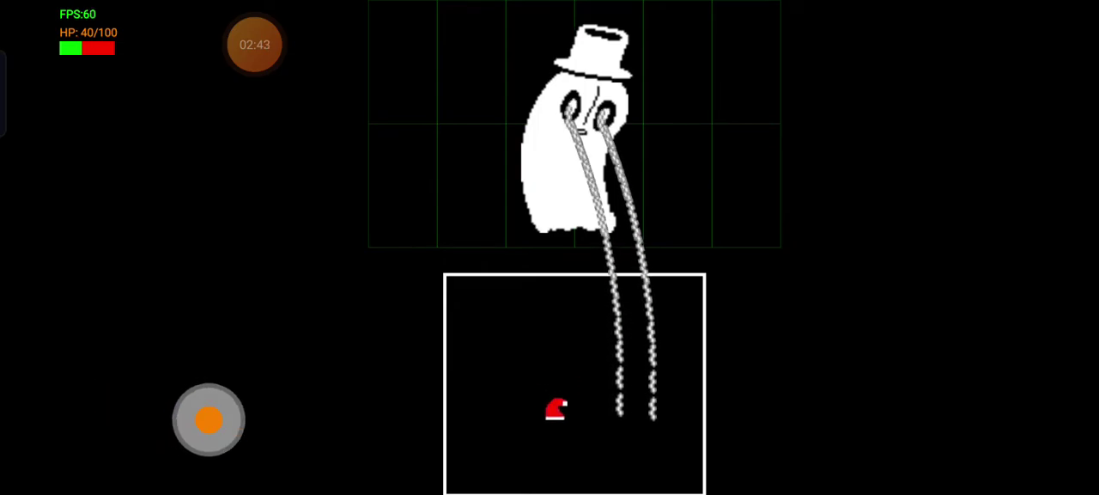
pyautogui.moveTo(209, 419); pyautogui.dragTo(193, 443)
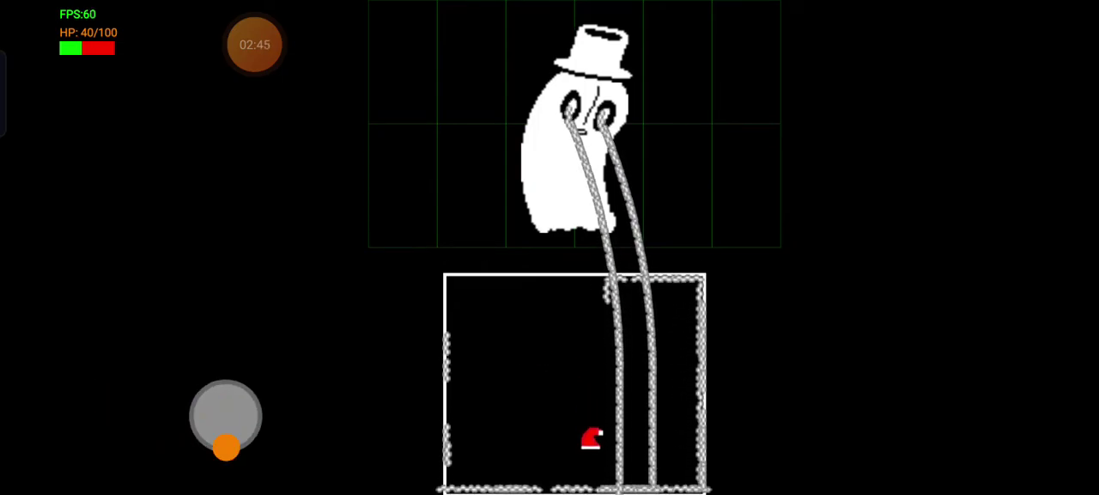
pyautogui.moveTo(135, 409); pyautogui.dragTo(86, 417)
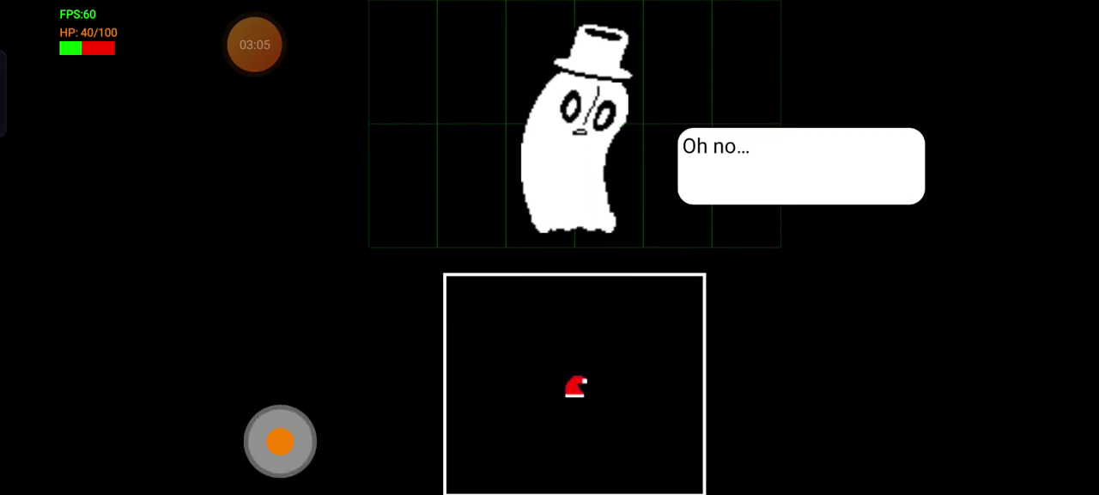
# Step: Dismiss the 'Oh no…' line and dodge tears and bullets, ending at 30 HP
pyautogui.press('z')
pyautogui.moveTo(280, 440)
pyautogui.mouseDown()
pyautogui.moveTo(155, 406)
pyautogui.moveTo(200, 422)
pyautogui.mouseUp()
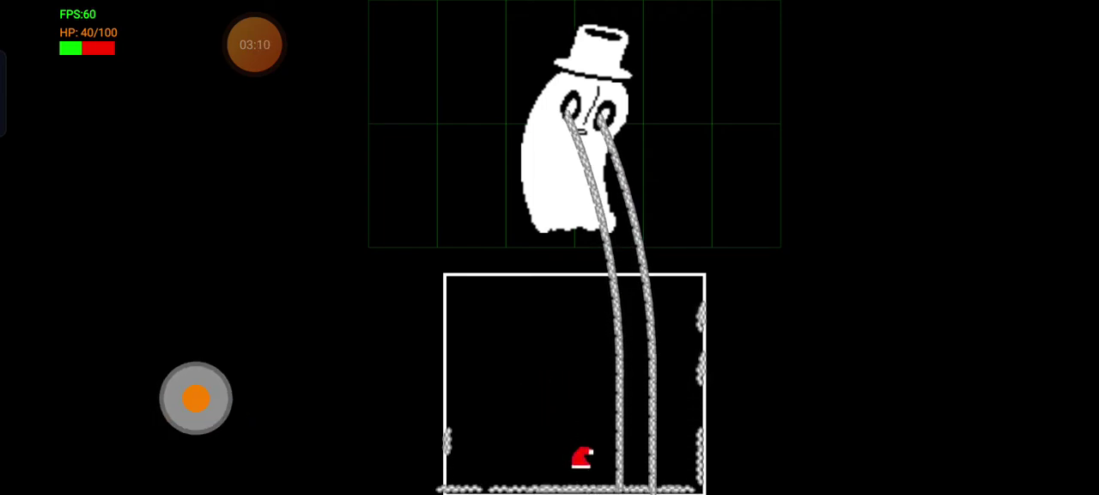
pyautogui.moveTo(199, 422); pyautogui.dragTo(158, 411)
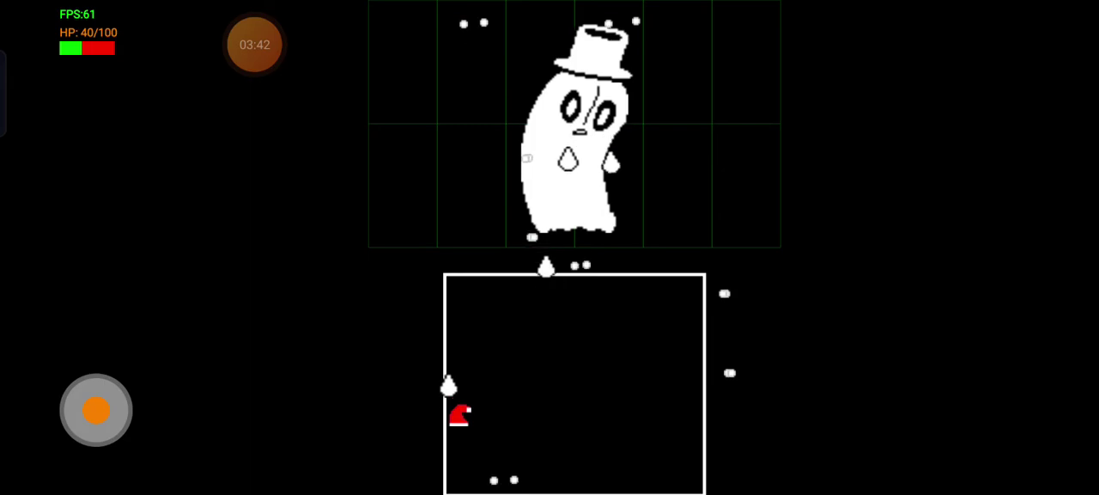
pyautogui.click(176, 359)
pyautogui.moveTo(176, 359); pyautogui.dragTo(197, 378)
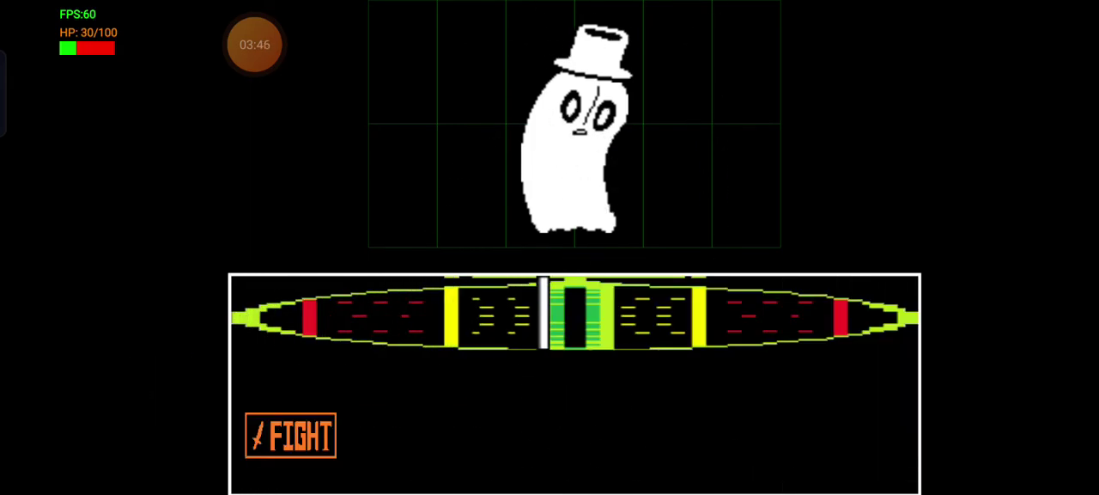
# Step: Land hits of 392, 391 and 385 damage, dodging tears between turns at 30 HP
pyautogui.click(291, 436)
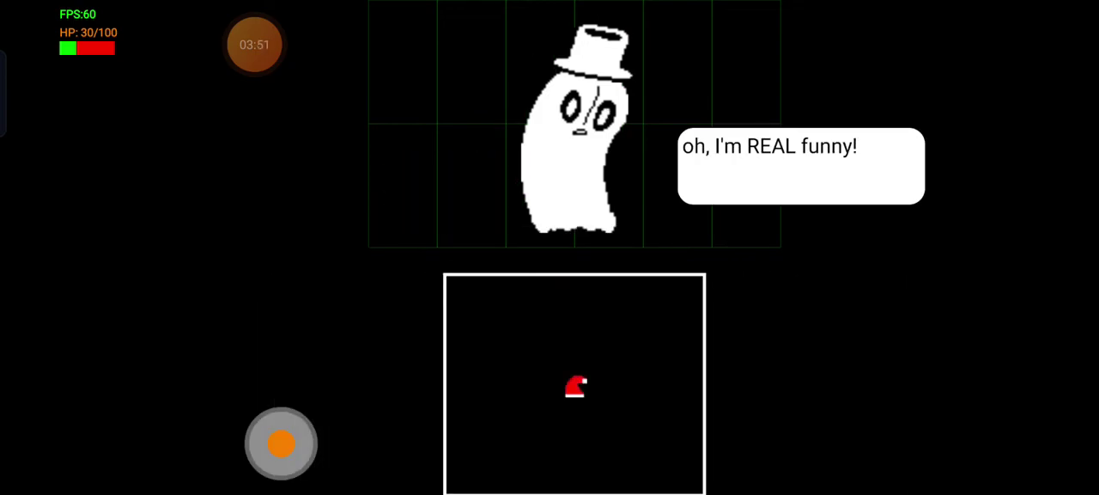
pyautogui.click(926, 230)
pyautogui.moveTo(165, 412)
pyautogui.mouseDown()
pyautogui.moveTo(165, 431)
pyautogui.moveTo(179, 406)
pyautogui.moveTo(161, 425)
pyautogui.mouseUp()
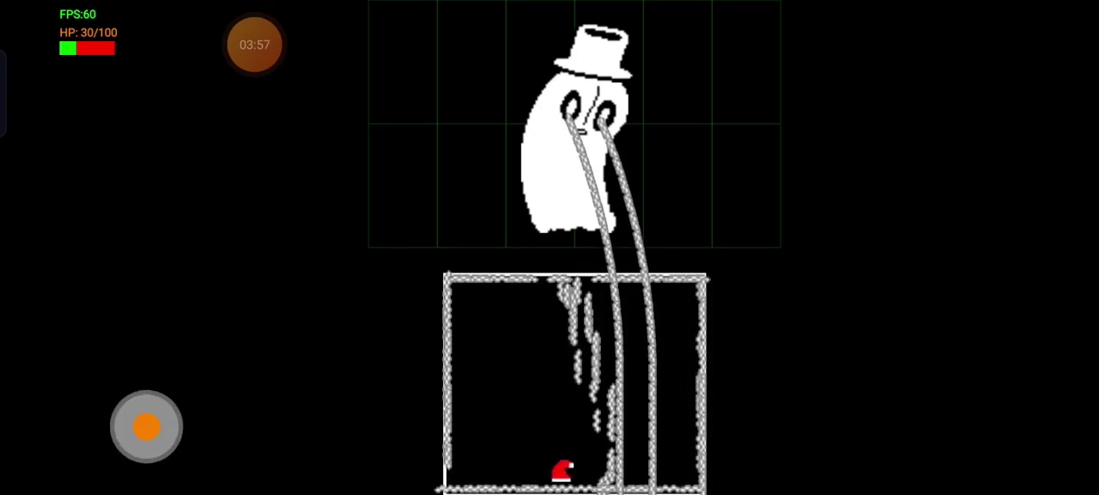
pyautogui.moveTo(161, 425); pyautogui.dragTo(129, 399)
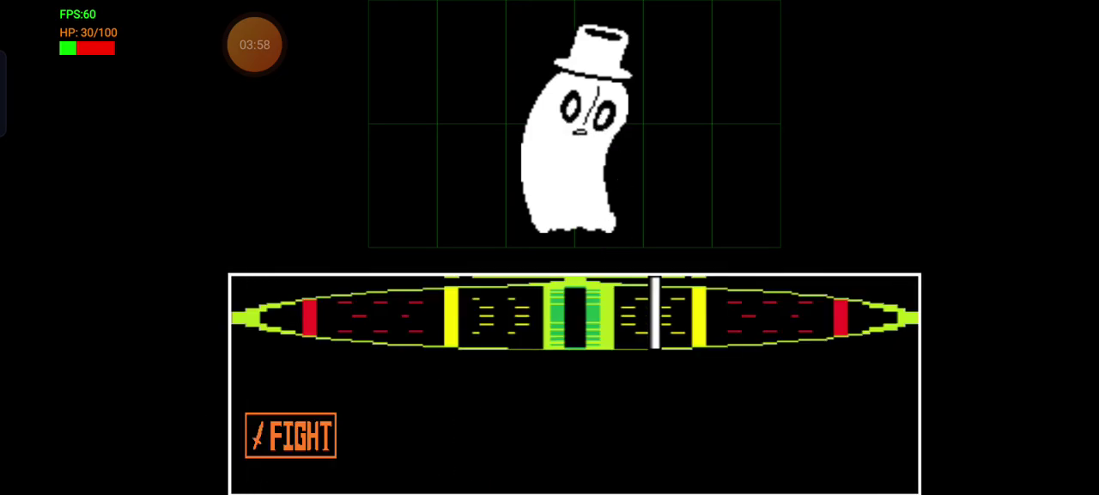
pyautogui.click(290, 435)
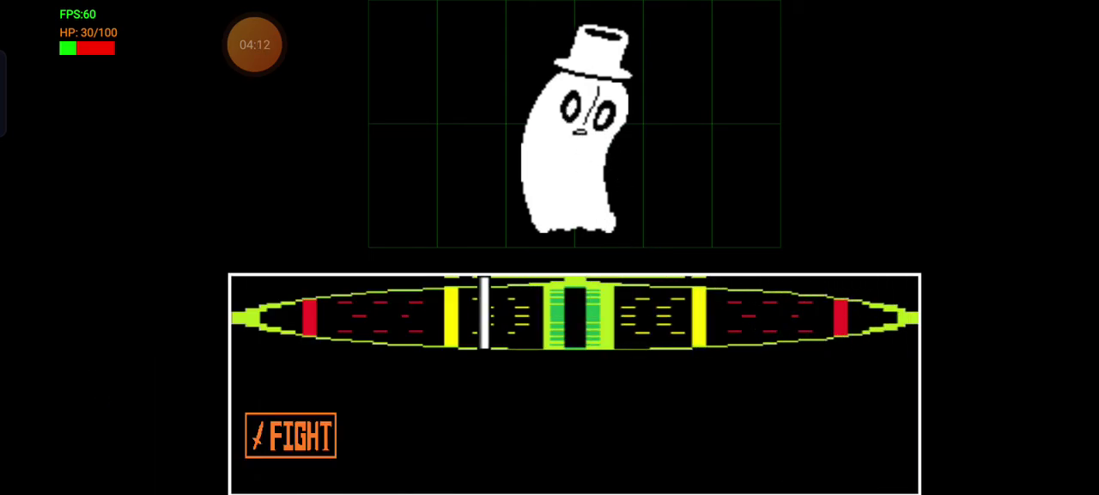
pyautogui.click(290, 435)
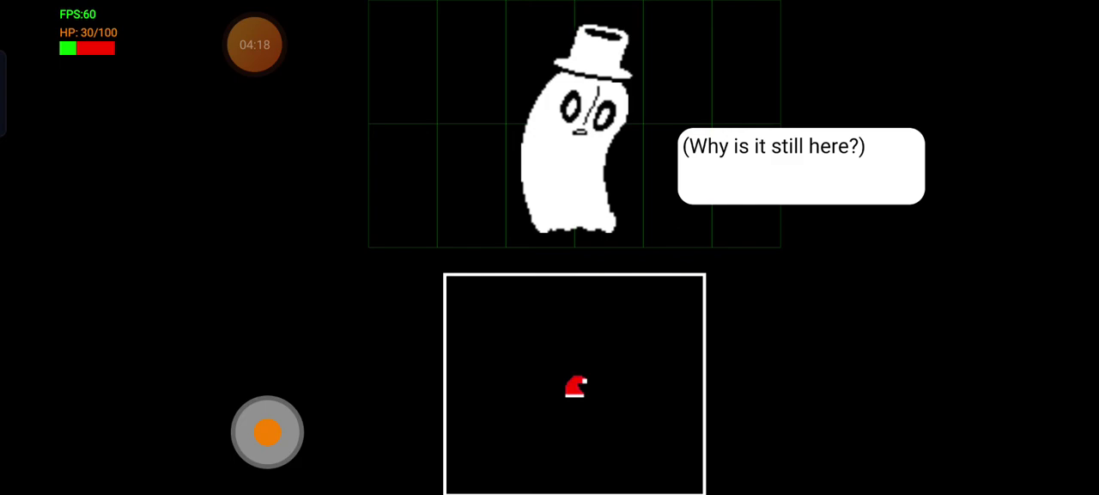
# Step: Dodge Napstablook's final tears and bullets at 20 HP until he fades away
pyautogui.moveTo(155, 416); pyautogui.dragTo(60, 413)
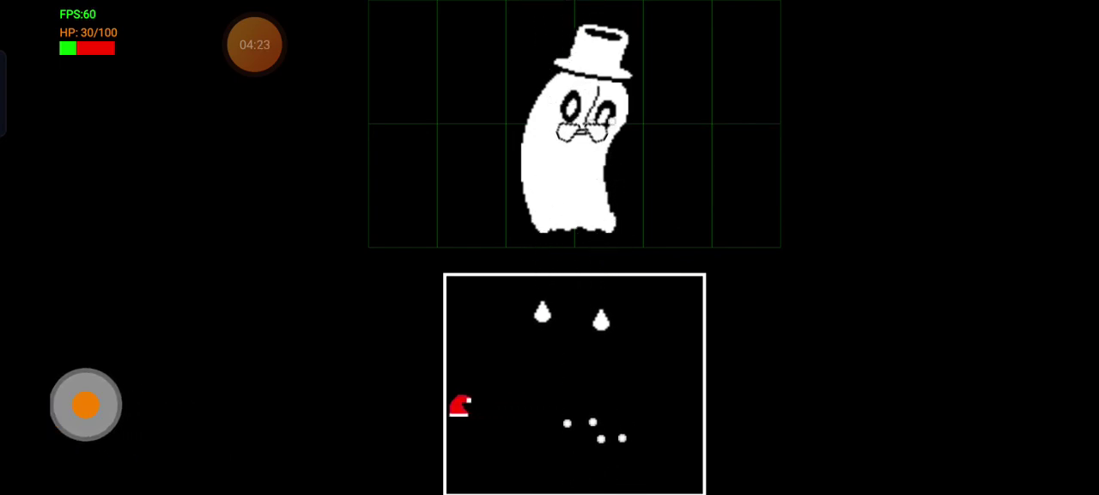
pyautogui.moveTo(223, 390)
pyautogui.mouseDown()
pyautogui.moveTo(102, 408)
pyautogui.moveTo(161, 416)
pyautogui.moveTo(102, 412)
pyautogui.mouseUp()
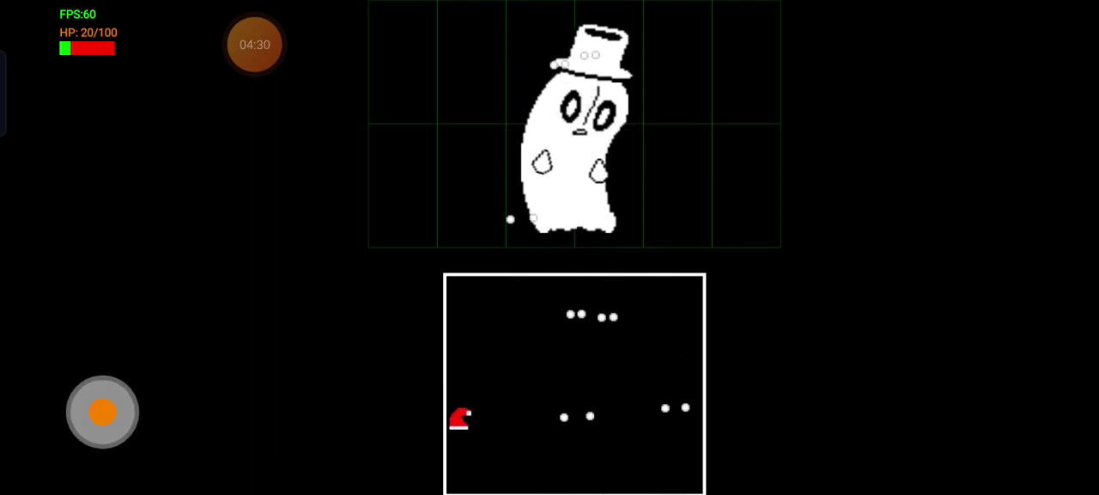
pyautogui.moveTo(101, 410)
pyautogui.mouseDown()
pyautogui.moveTo(116, 419)
pyautogui.moveTo(103, 416)
pyautogui.mouseUp()
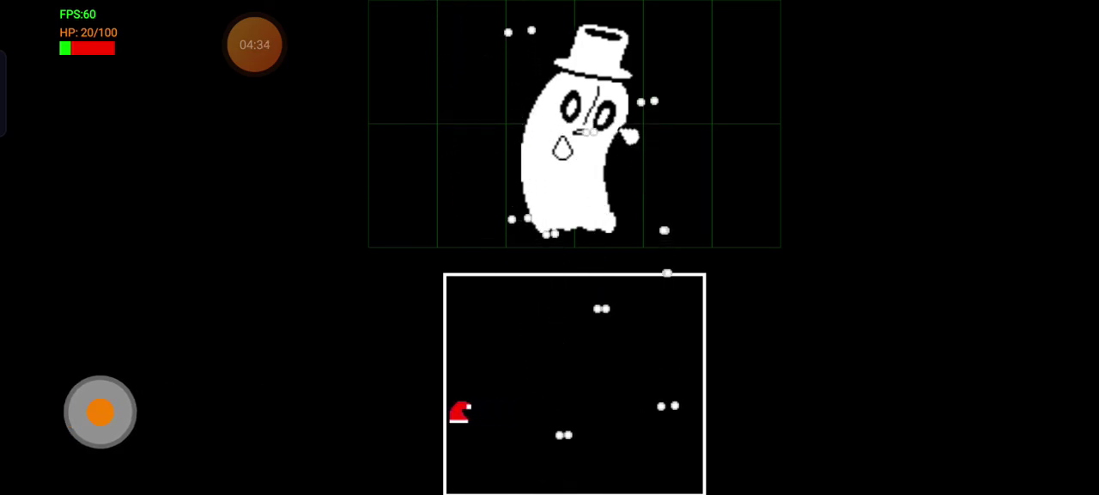
pyautogui.moveTo(137, 380); pyautogui.dragTo(110, 394)
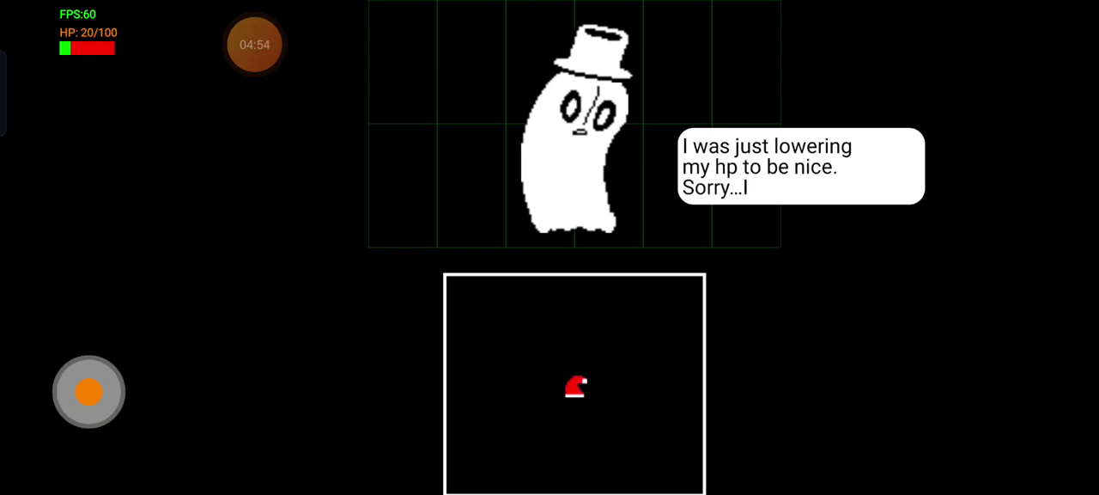
pyautogui.moveTo(88, 391)
pyautogui.mouseDown()
pyautogui.moveTo(60, 404)
pyautogui.moveTo(185, 400)
pyautogui.mouseUp()
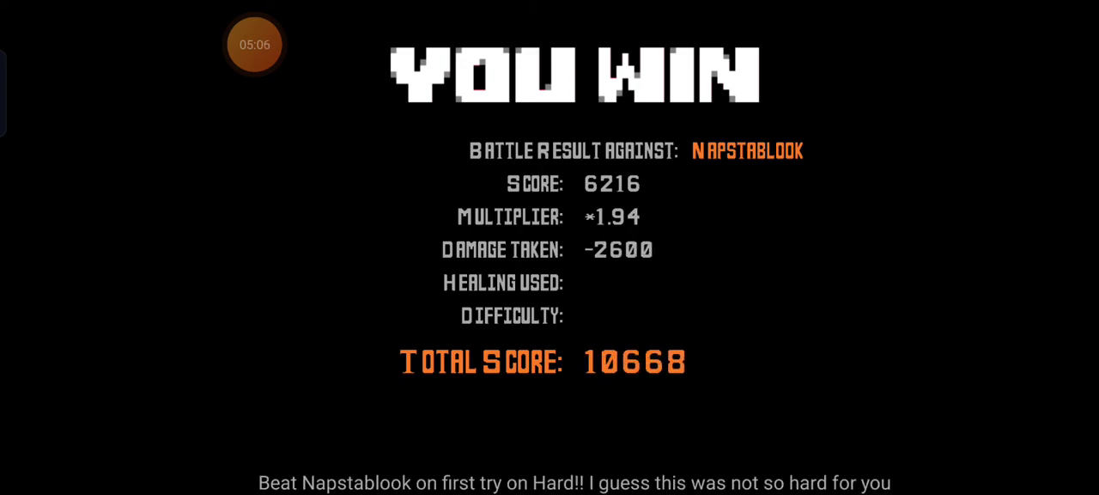
# Step: Tap the YOU WIN results screen as the total score tallies to 13168
pyautogui.click(254, 45)
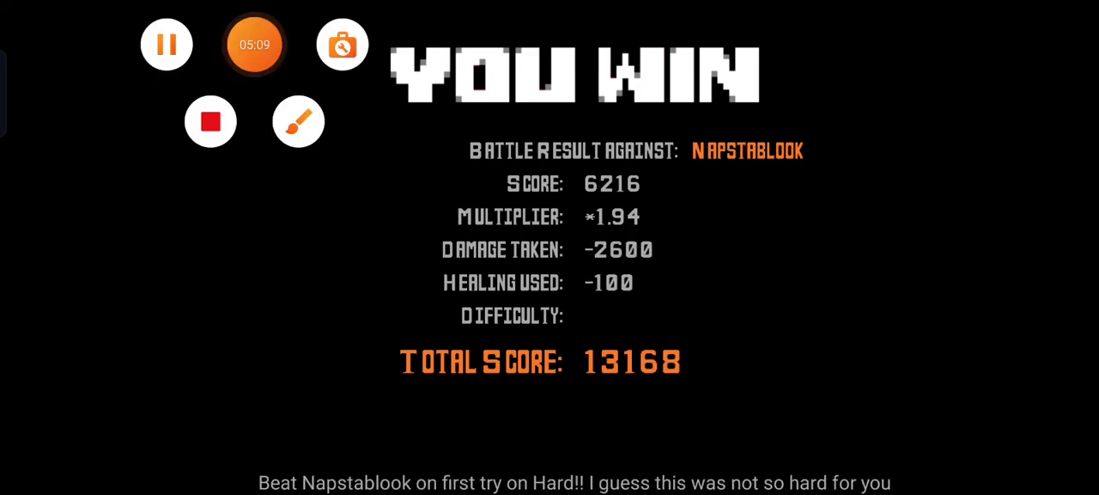